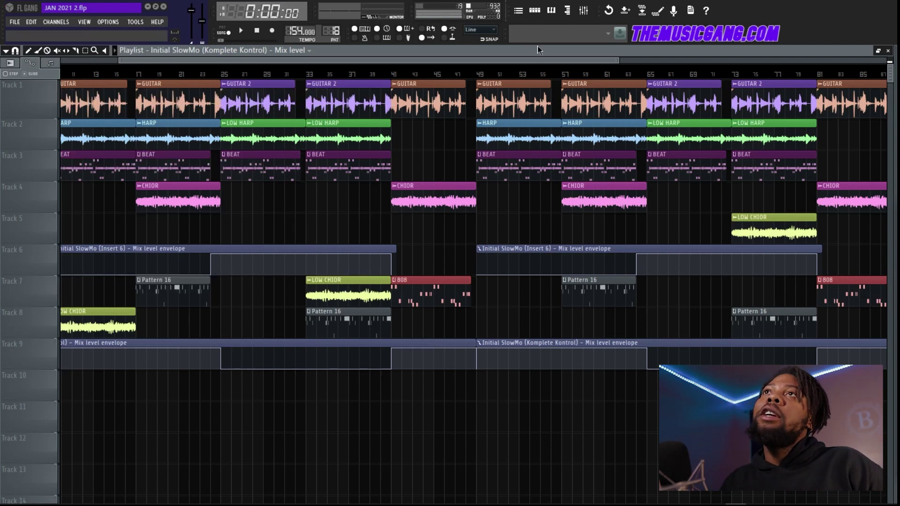
Open the mixer, move its window lower over the playlist, and select the Master track to inspect its level.
click(583, 10)
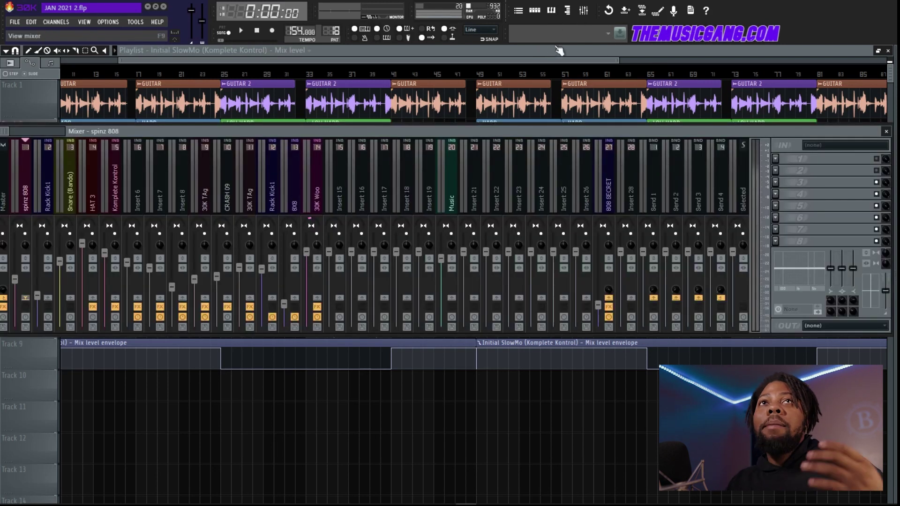
drag(145, 127, 298, 213)
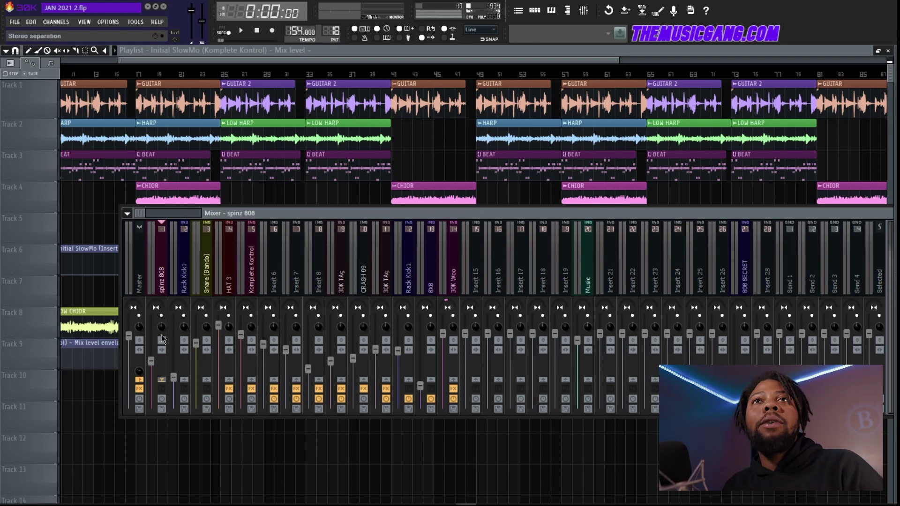
click(137, 338)
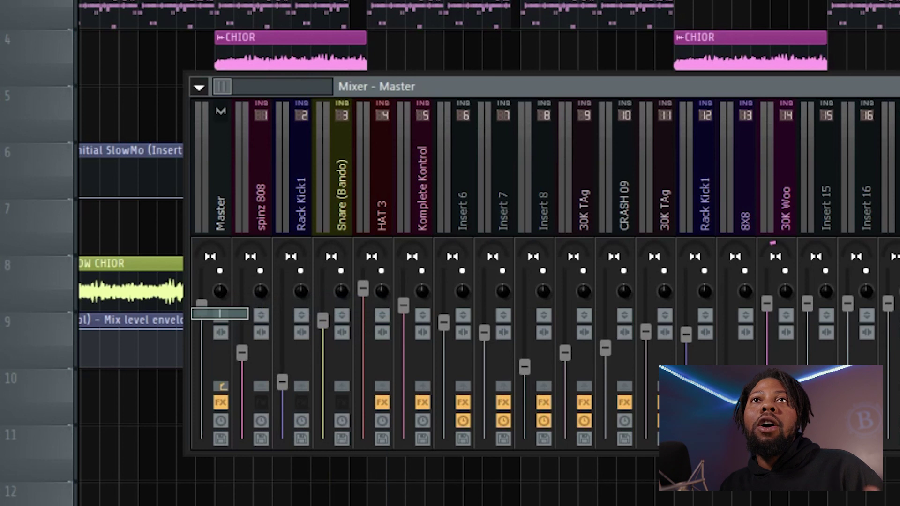
key(Return)
right_click(220, 294)
click(256, 306)
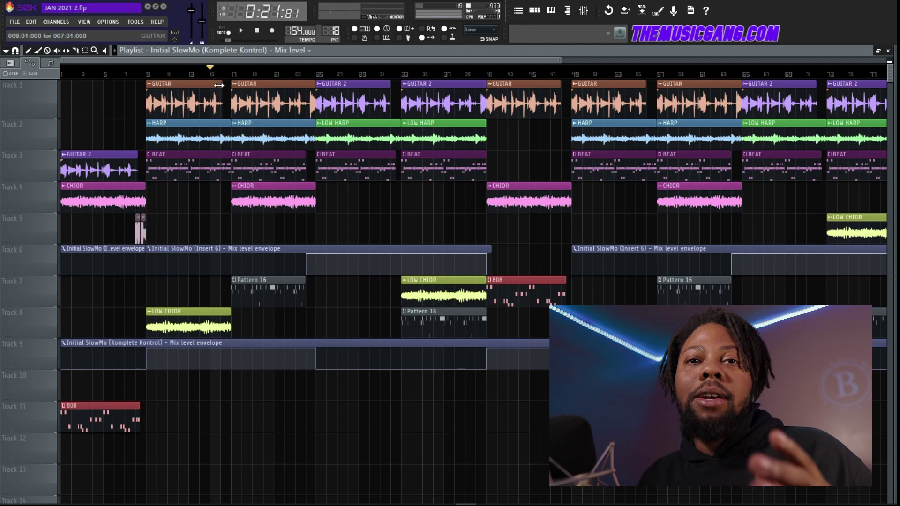
Play back the full arrangement, and open the first GUITAR clip's channel settings with its mixer track alongside.
key(space)
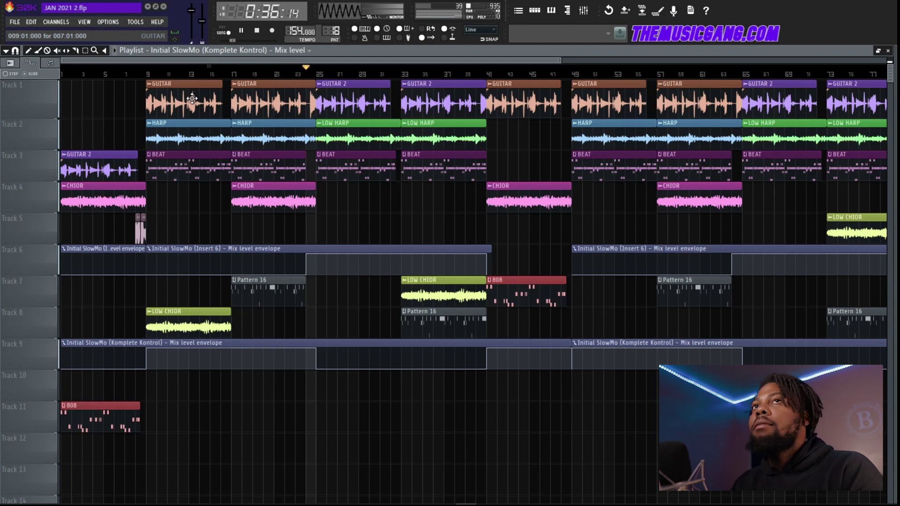
key(space)
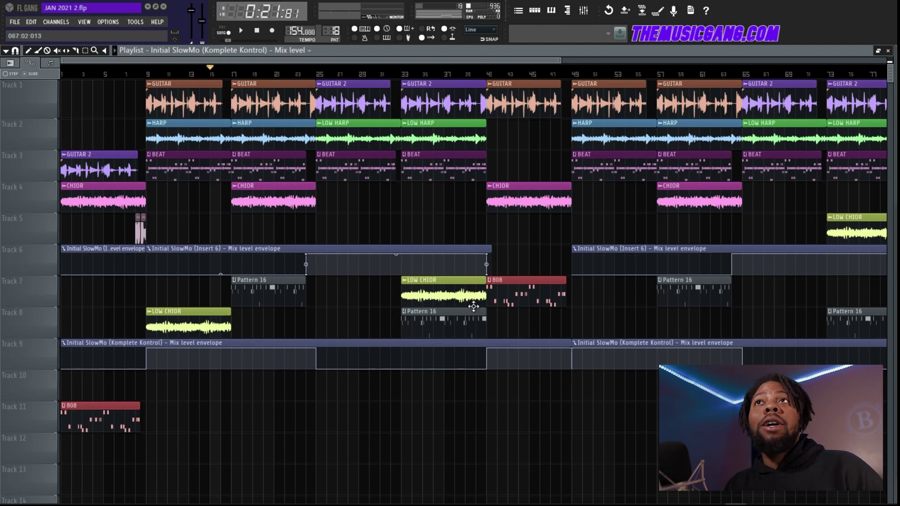
double_click(174, 99)
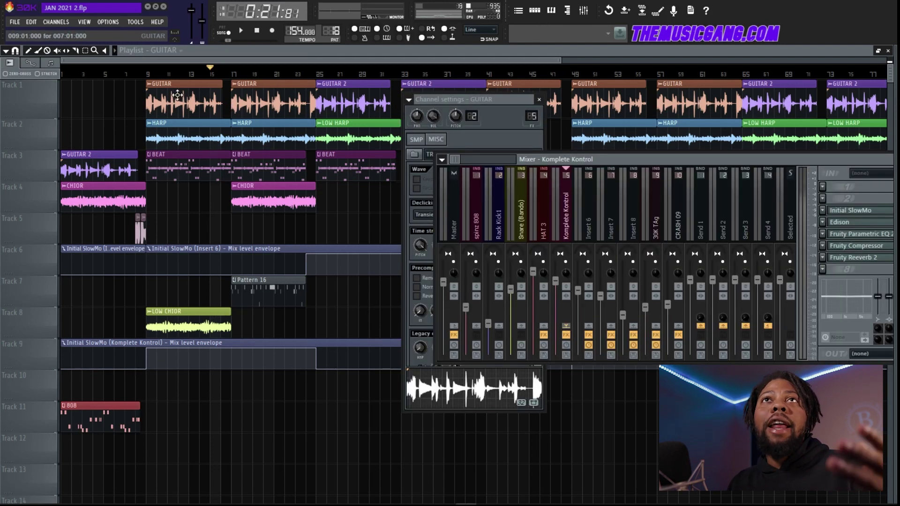
drag(692, 163, 573, 190)
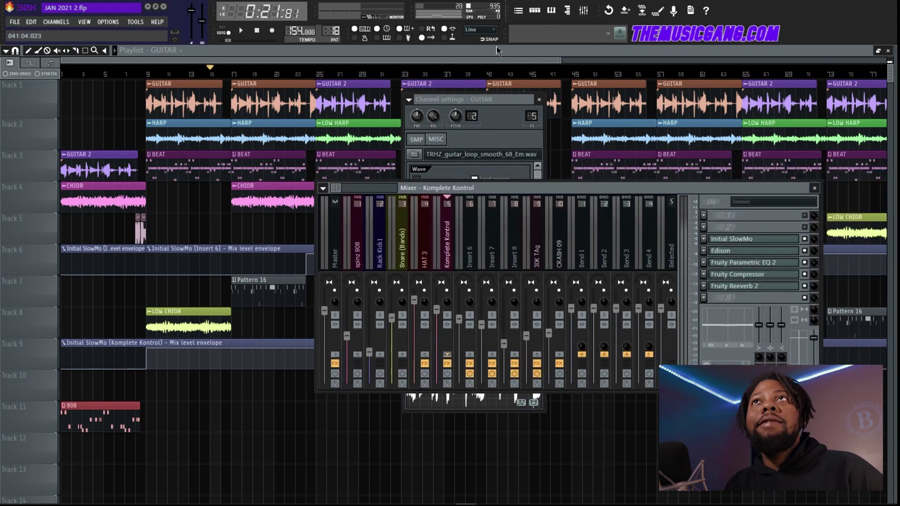
Select all channels in the channel rack and bring up the option to link them starting from the Send 1 mixer track.
key(F6)
key(ctrl+a)
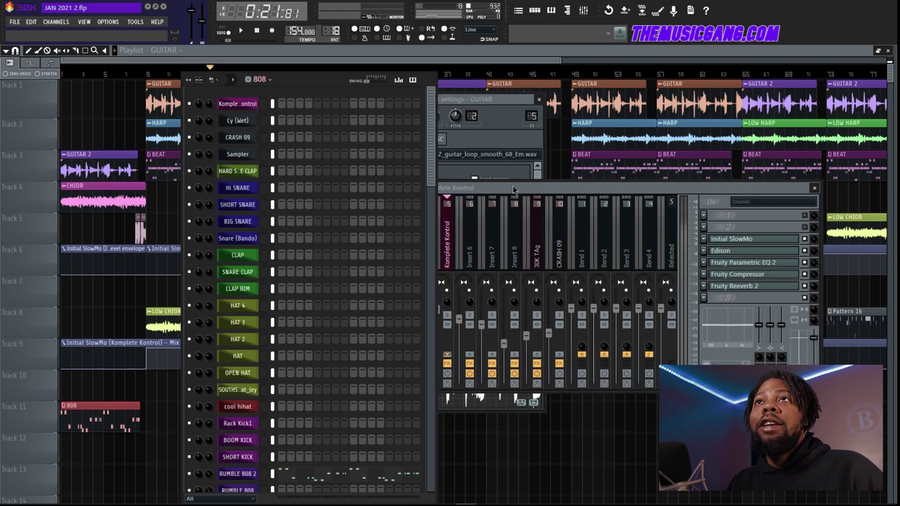
key(F9)
double_click(493, 184)
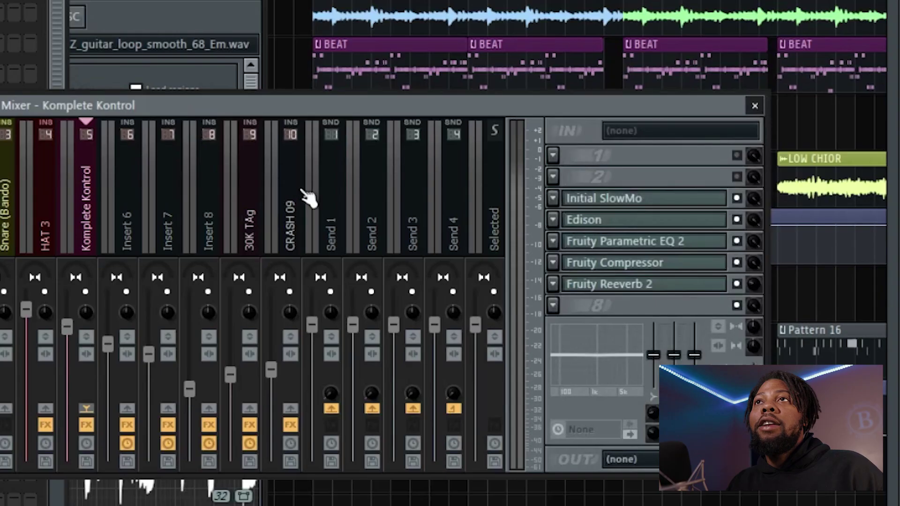
right_click(594, 247)
right_click(582, 246)
mouse_move(668, 238)
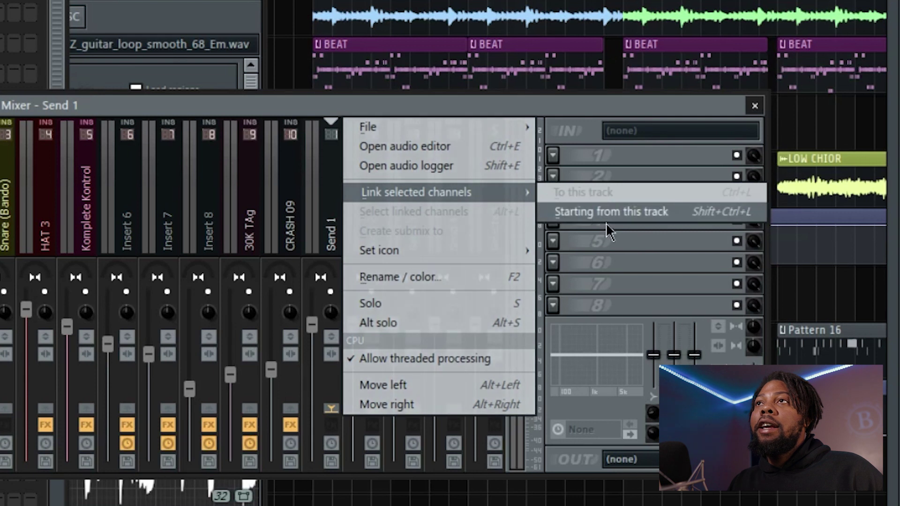
click(615, 212)
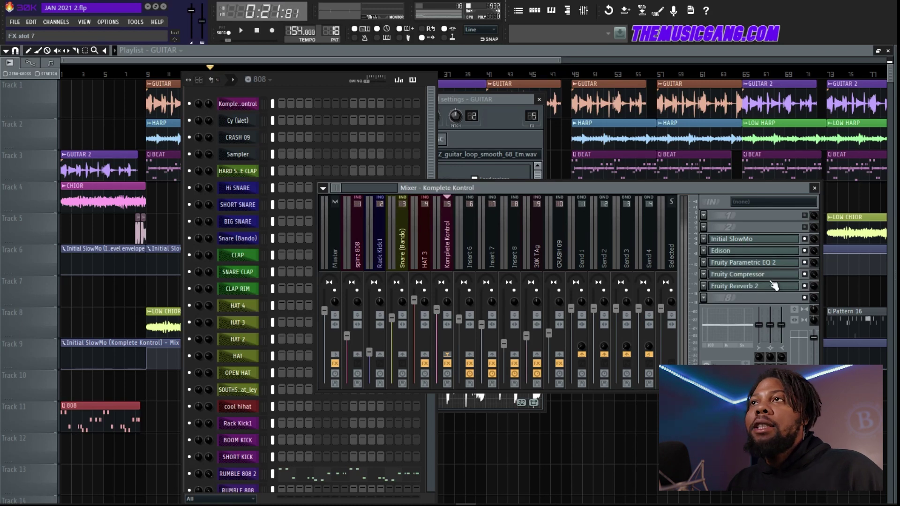
Open Initial SlowMo and Fruity Parametric EQ 2 on the Komplete Kontrol mixer track and listen to the guitar soloed.
click(757, 240)
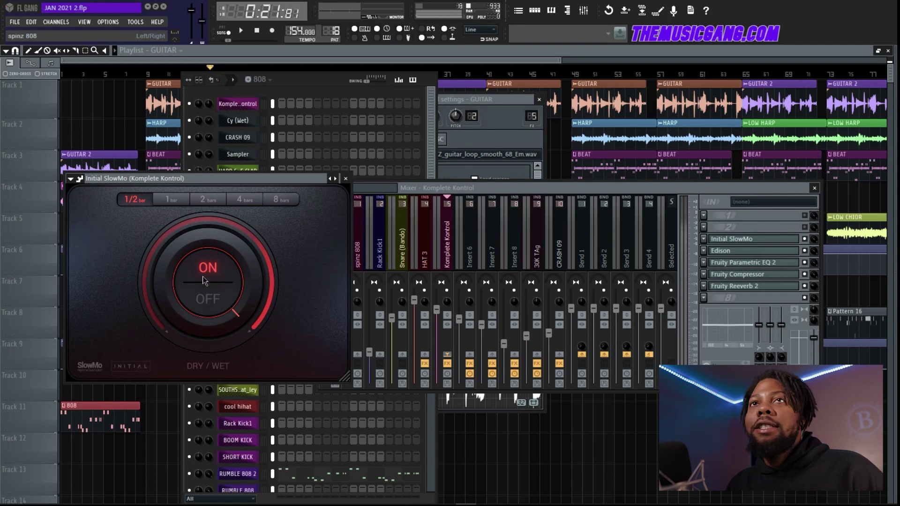
click(770, 264)
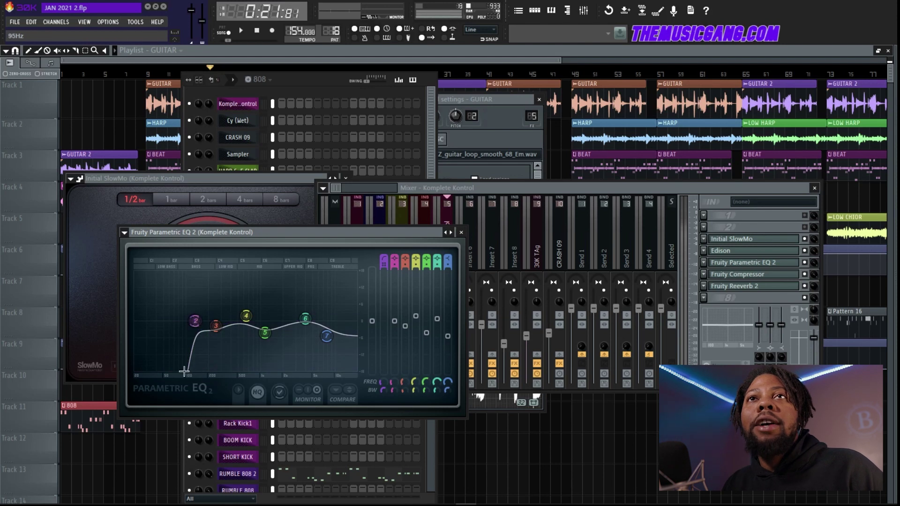
click(577, 133)
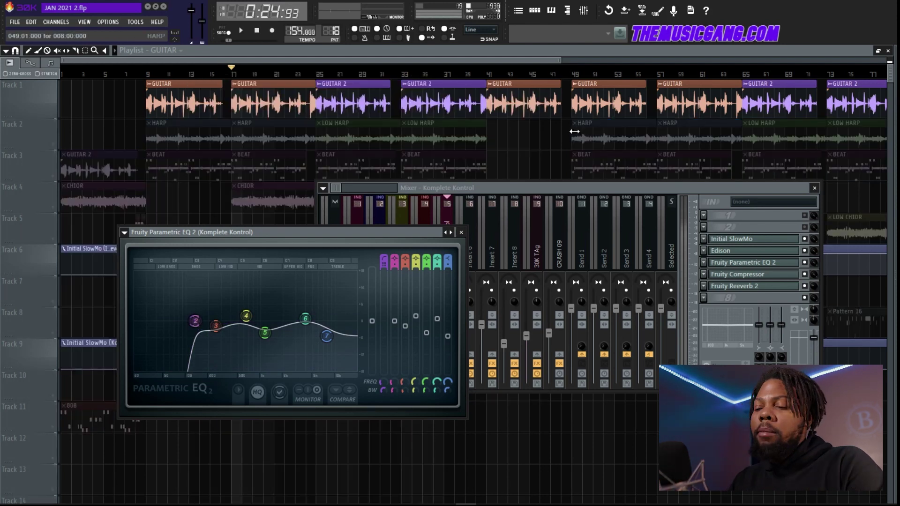
key(space)
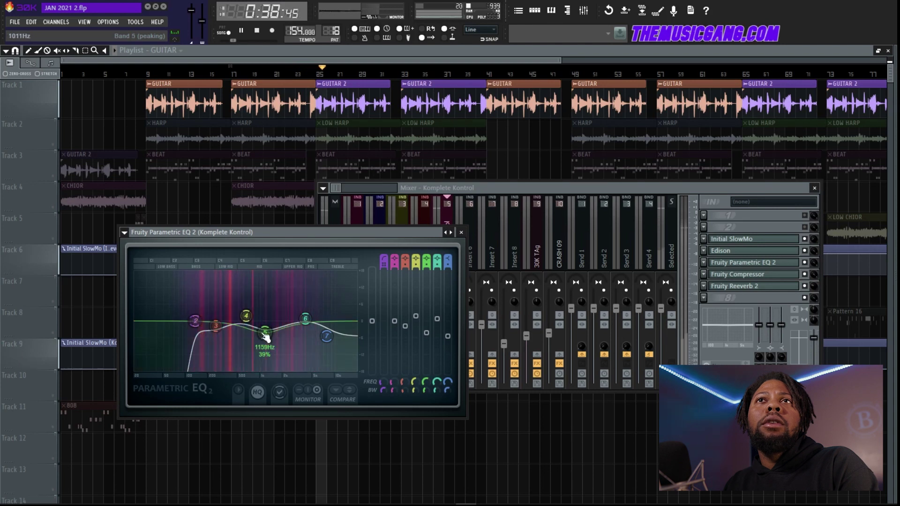
key(space)
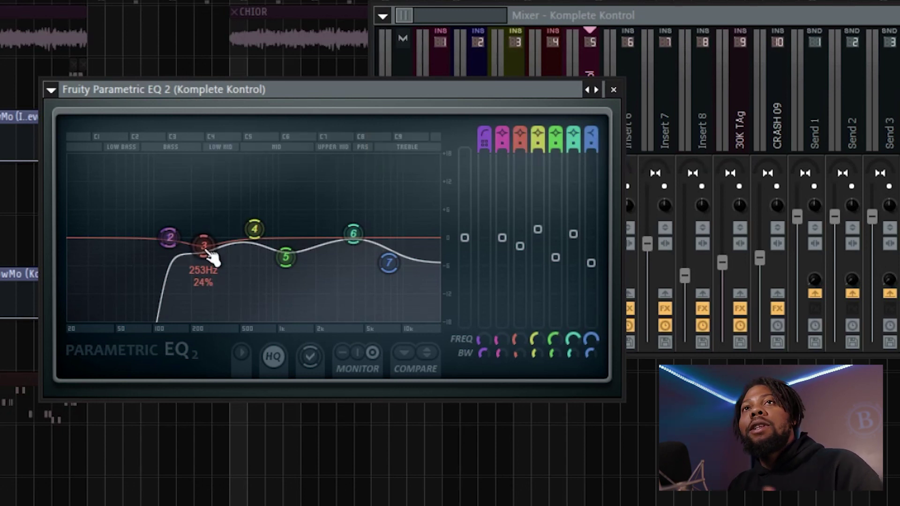
Boost the guitar EQ's band 3 near 253 Hz fully, return it to a slight cut, and nudge band 7.
drag(211, 257, 207, 160)
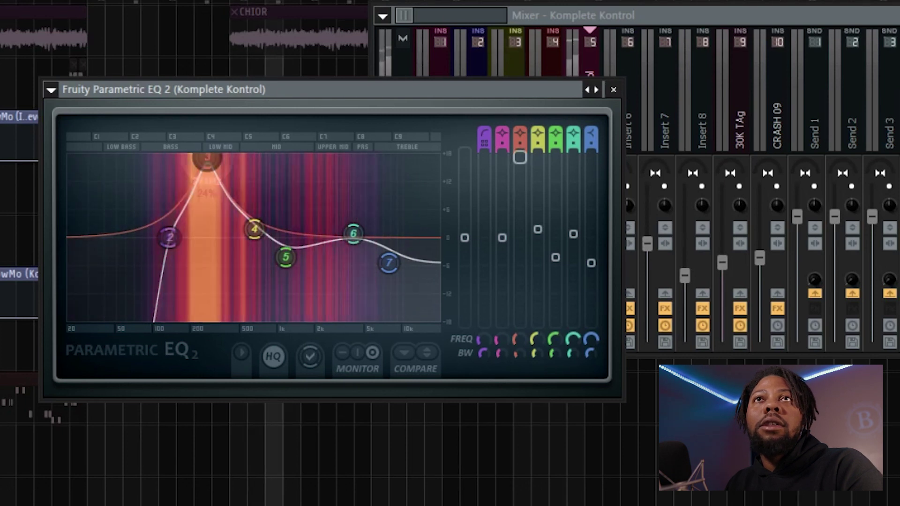
drag(211, 161, 208, 250)
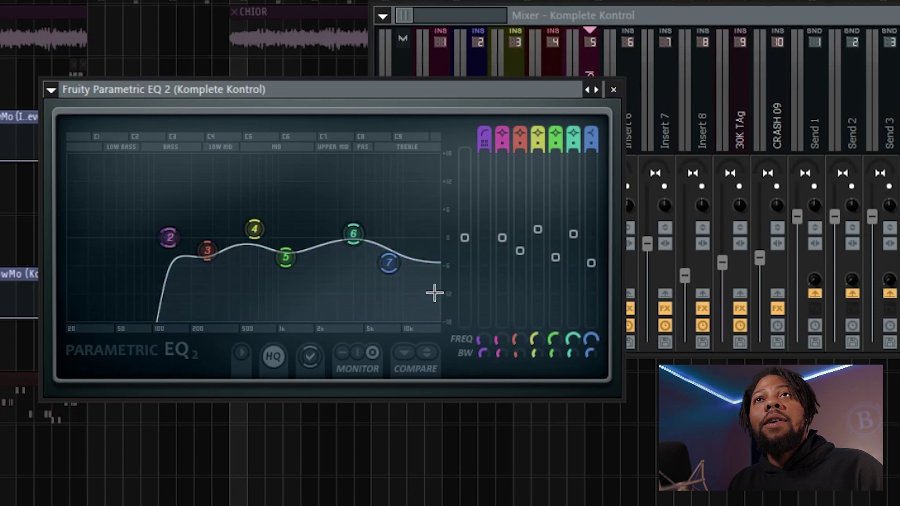
click(393, 272)
drag(392, 272, 396, 268)
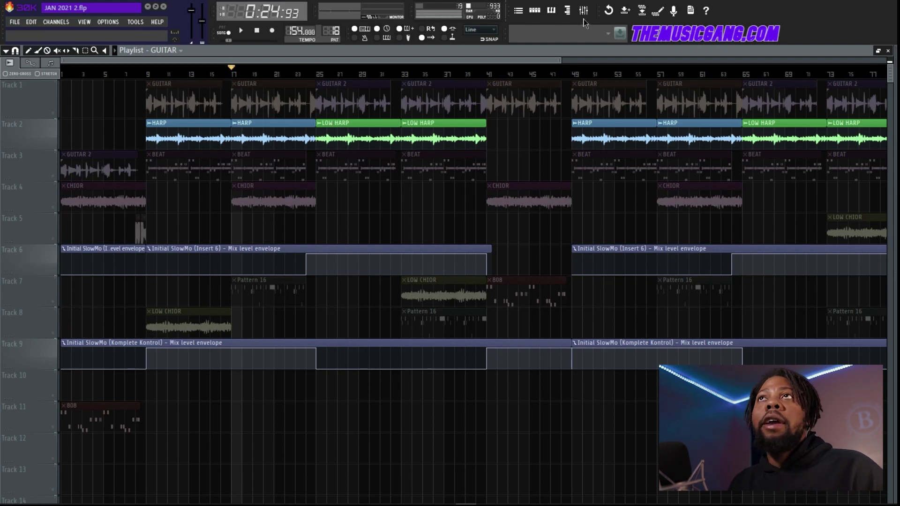
Open the Insert 6 track's Fruity Parametric EQ 2, listen to the soloed harp through it, and close the EQ.
click(583, 10)
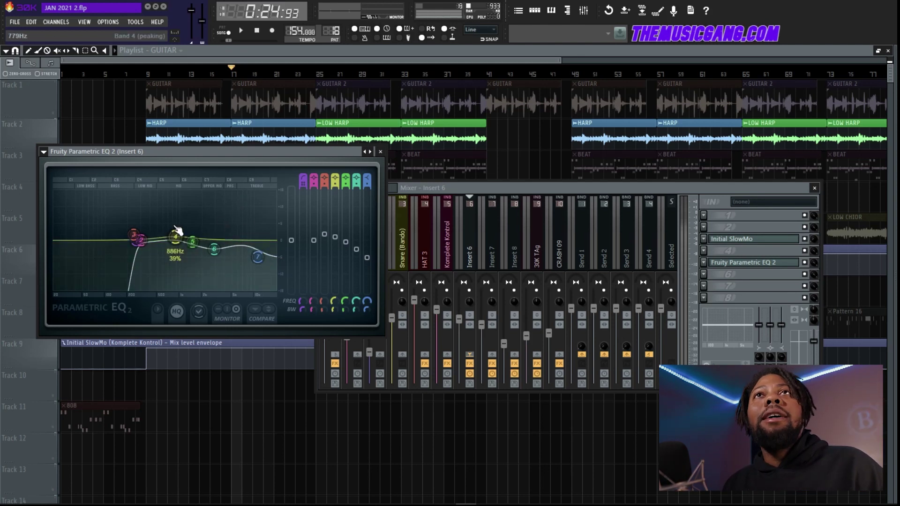
key(space)
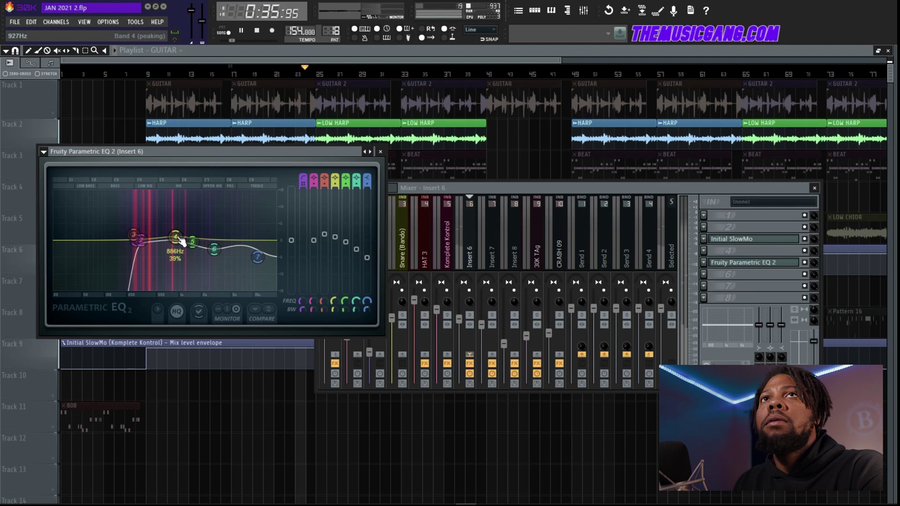
key(space)
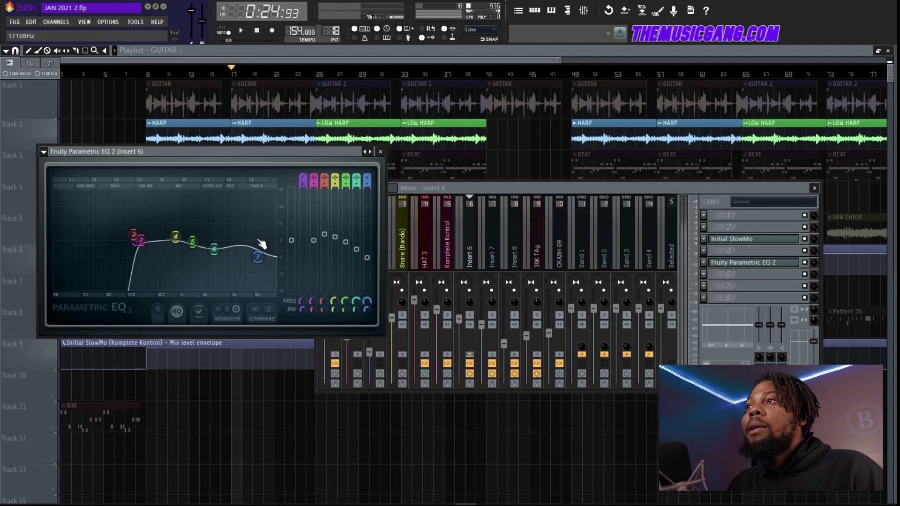
click(380, 152)
Inspect the choir's effects on Insert 7 by opening its Fruity Stereo Shaper and Fruity Parametric EQ 2 side by side.
click(492, 243)
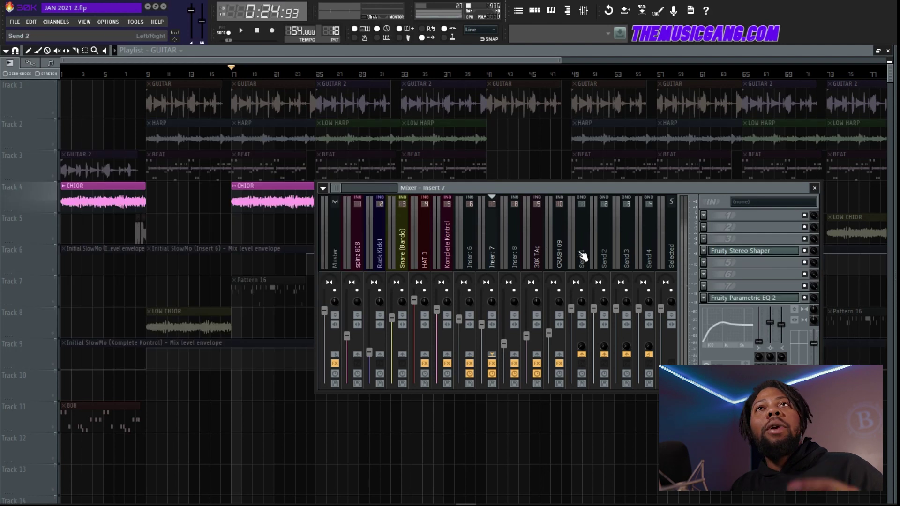
click(740, 252)
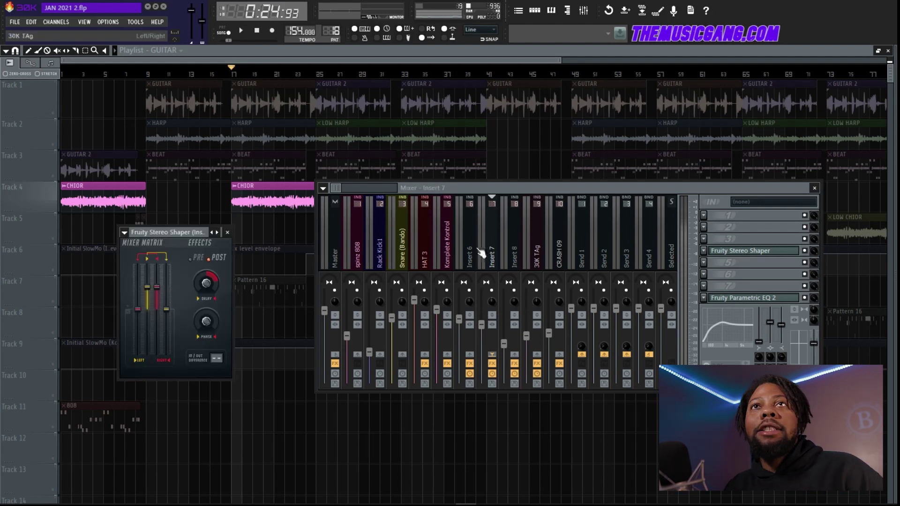
click(218, 233)
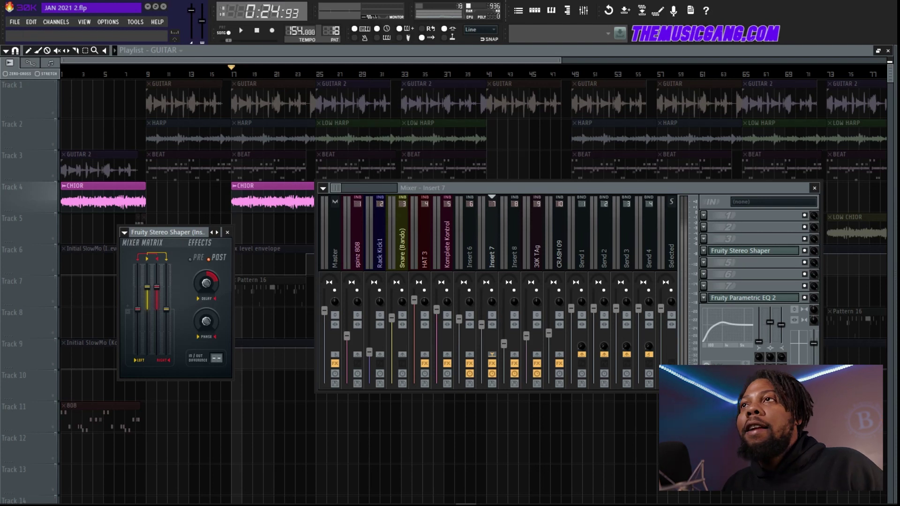
click(765, 298)
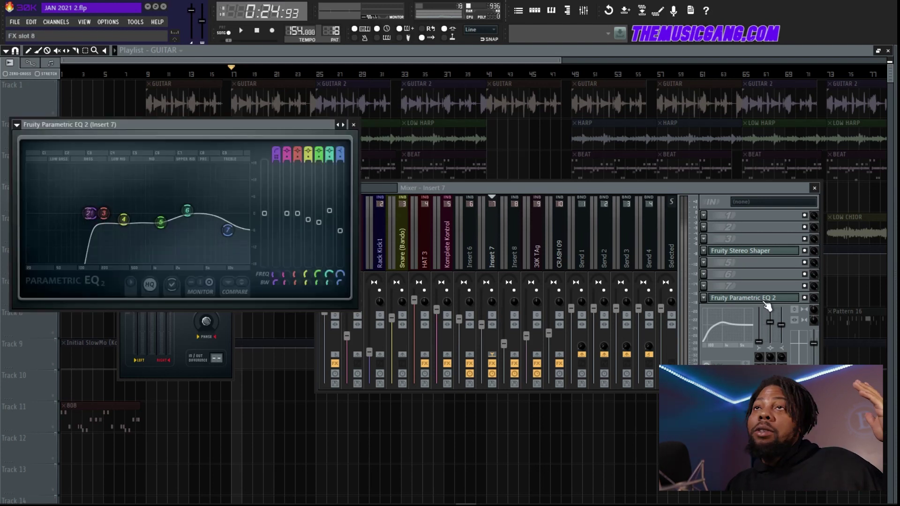
drag(197, 124, 436, 224)
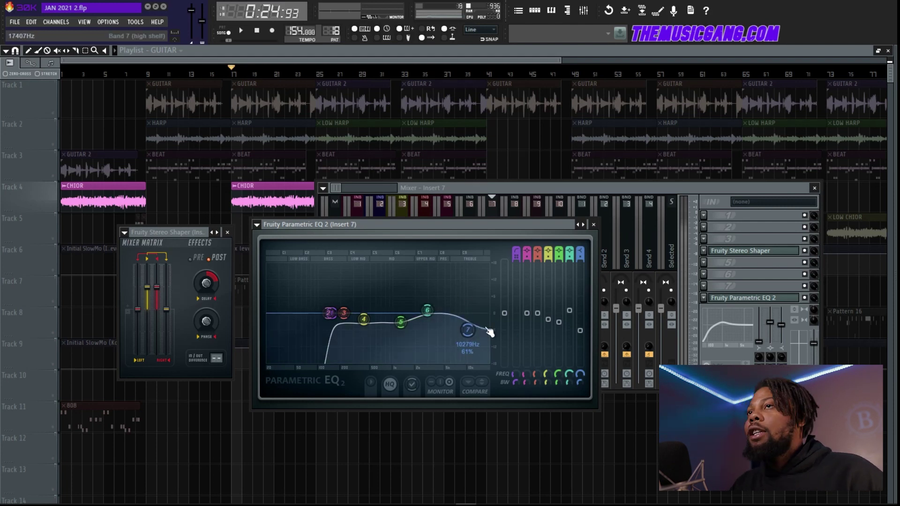
Find the Music bus on mixer insert 20 and check its level while playing the guitar, harp and choir together.
click(581, 194)
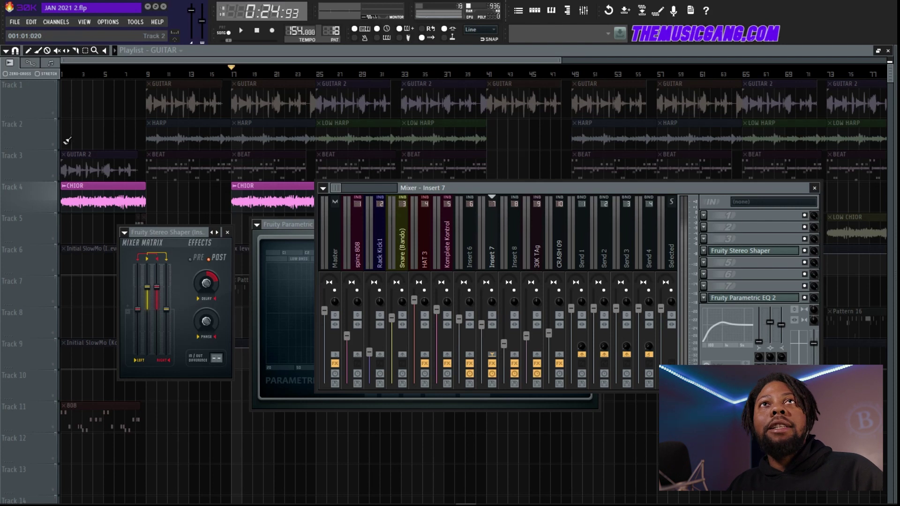
scroll(501, 247, down, 9)
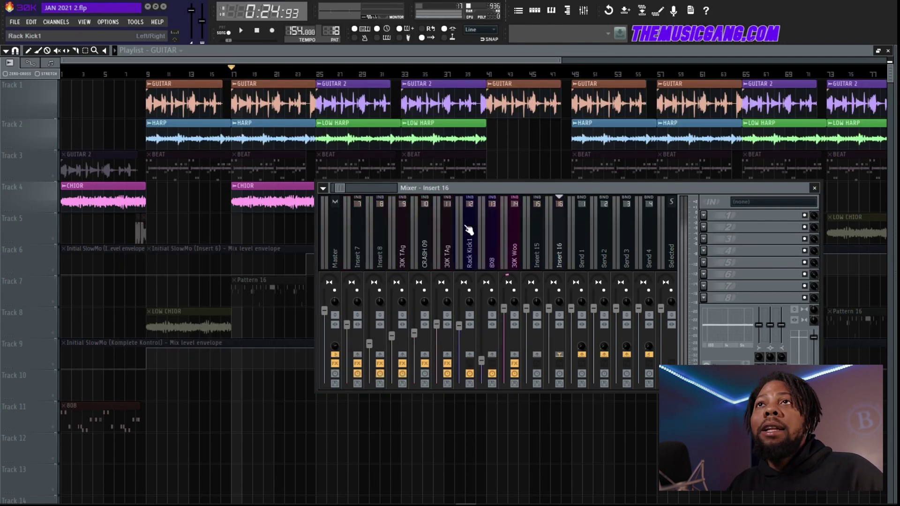
scroll(482, 249, up, 3)
scroll(482, 249, down, 3)
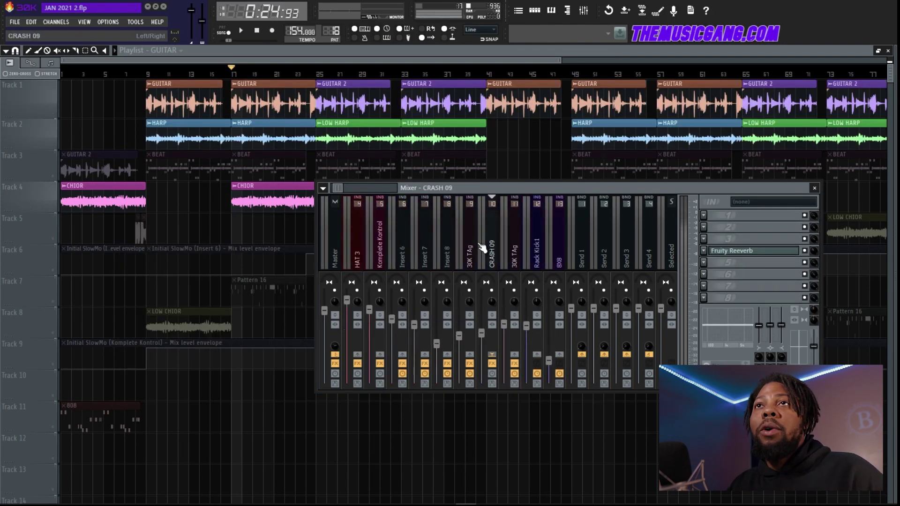
scroll(488, 248, down, 4)
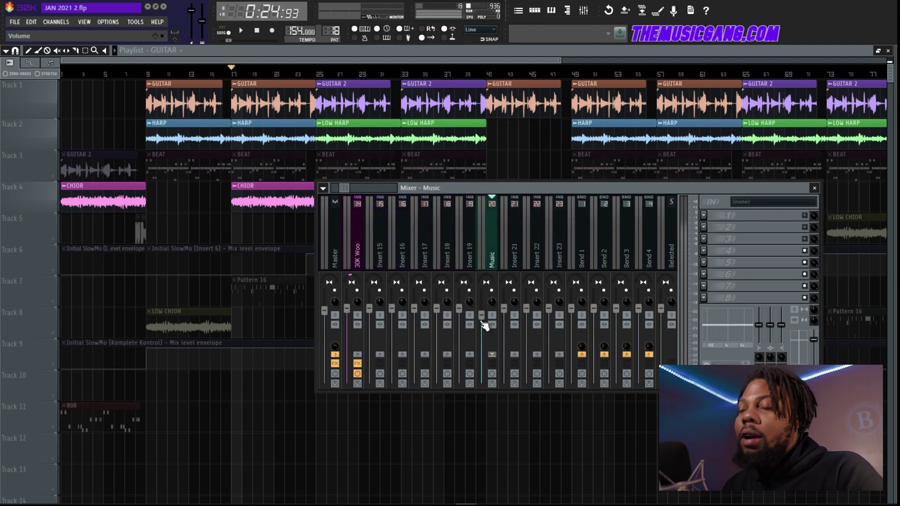
key(space)
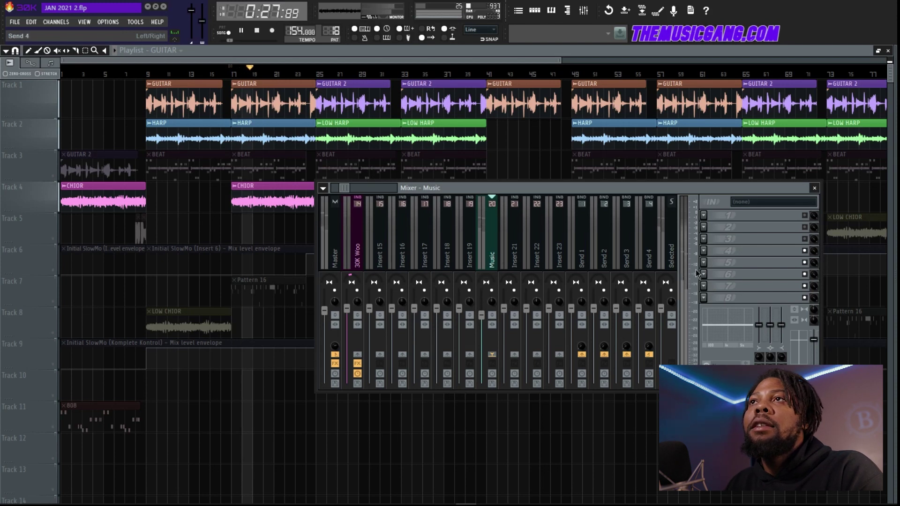
key(space)
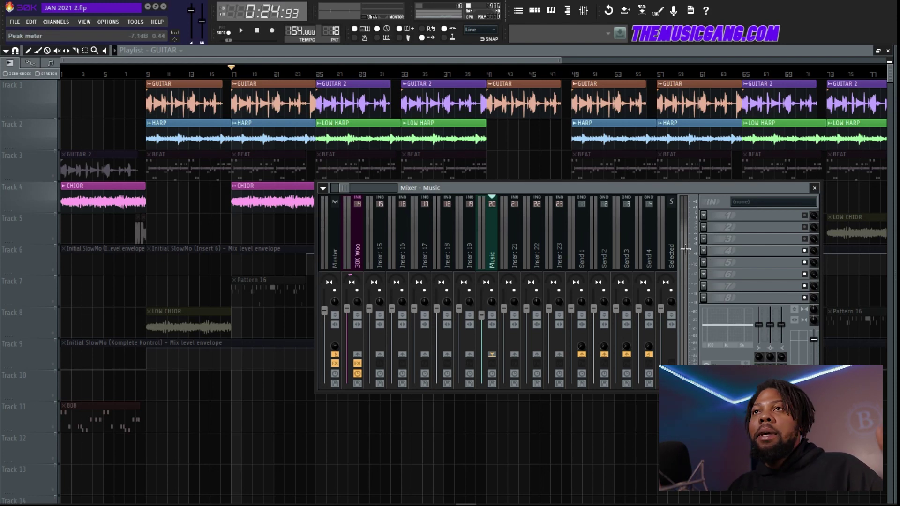
drag(344, 188, 231, 189)
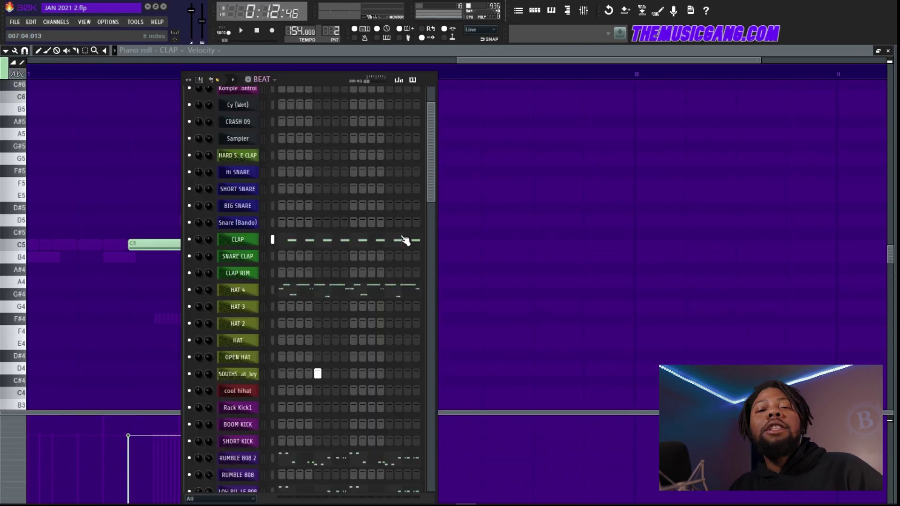
Play the full beat from bar 17 with the mixer open to check the snare and kick levels.
scroll(410, 206, down, 4)
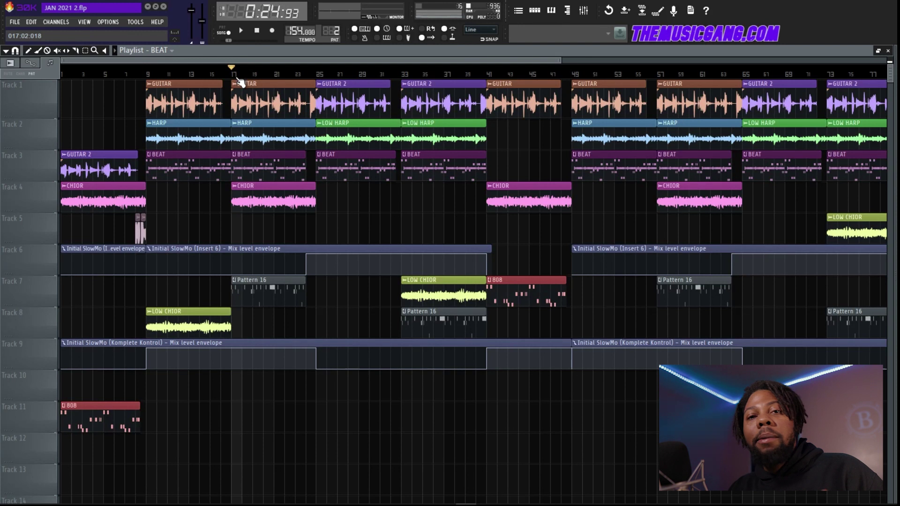
key(F9)
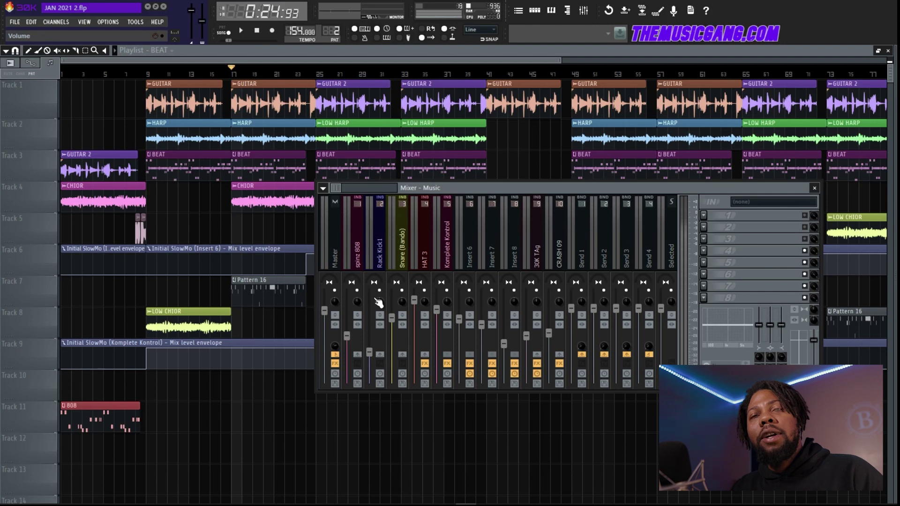
key(space)
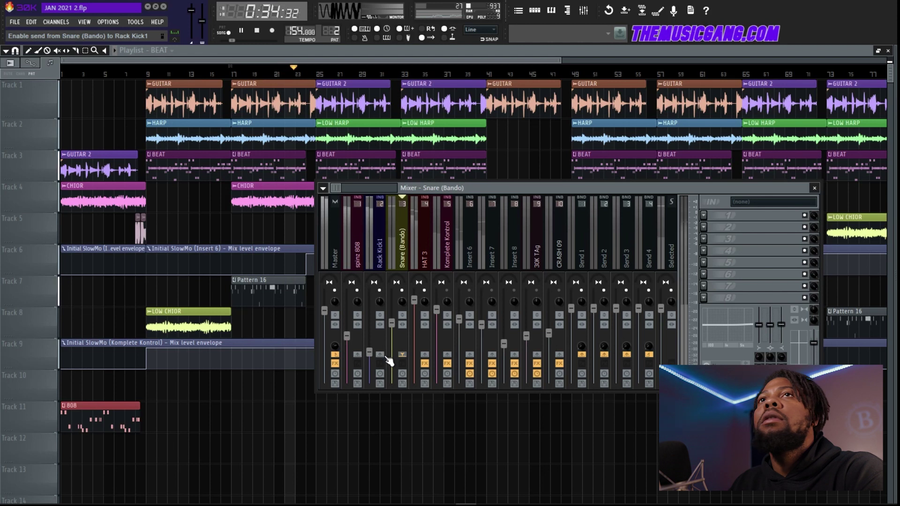
key(space)
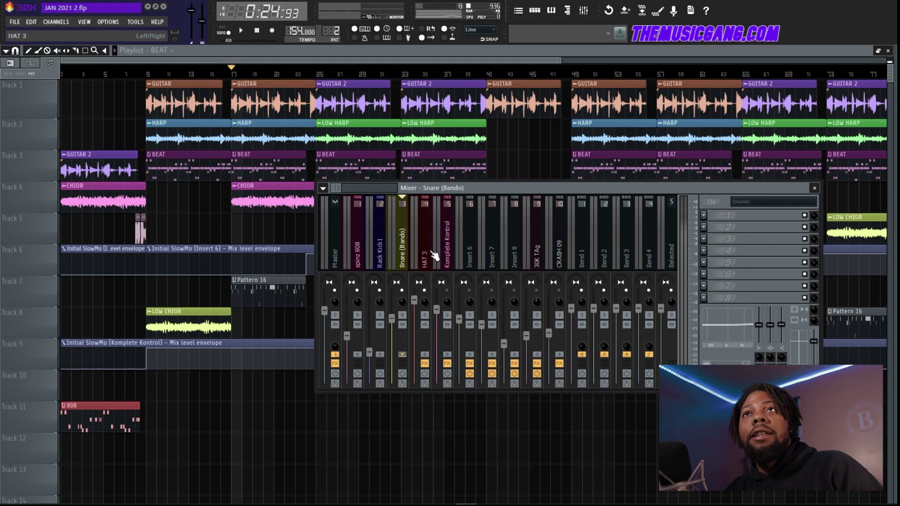
Load Fruity Parametric EQ 2 in the second effect slot of the Rack Kick1 mixer track.
click(380, 239)
click(703, 216)
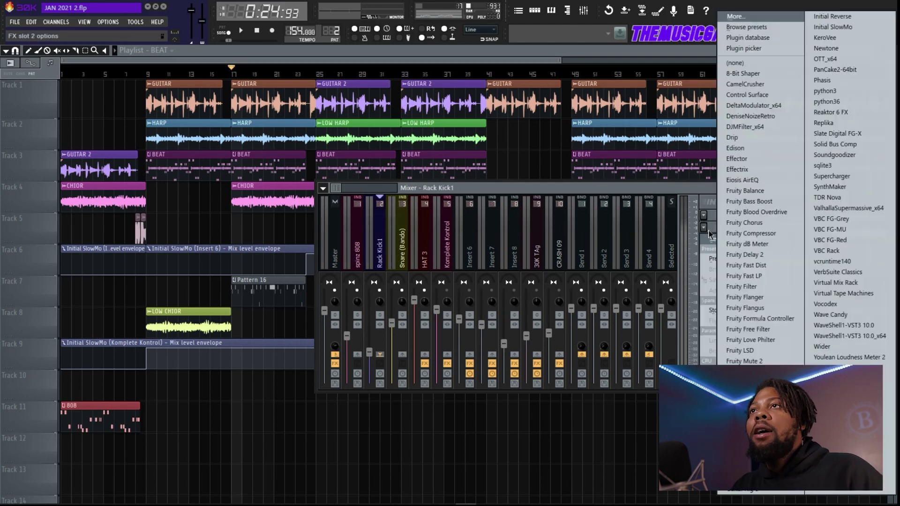
click(757, 404)
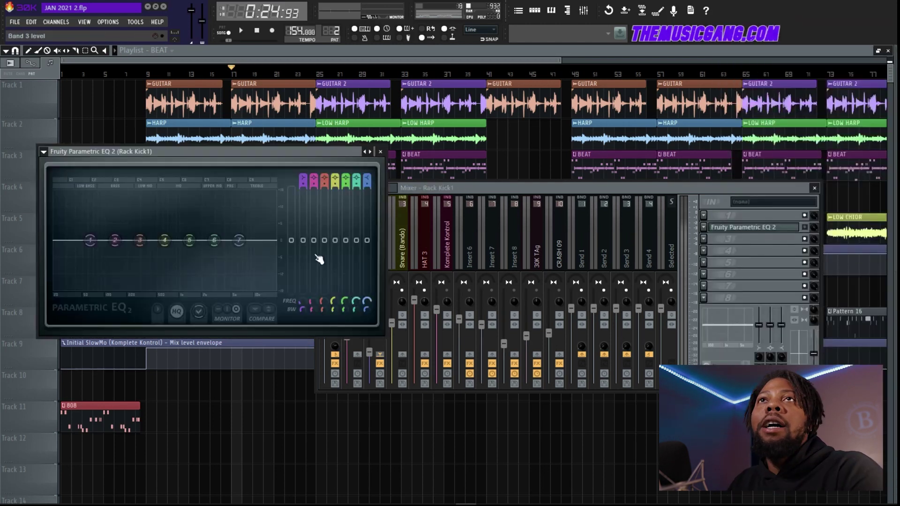
Shape the kick's EQ with a steep band 1 low cut and a band 7 high cut, leaving the middle bands flat.
drag(90, 240, 66, 287)
scroll(66, 287, down, 2)
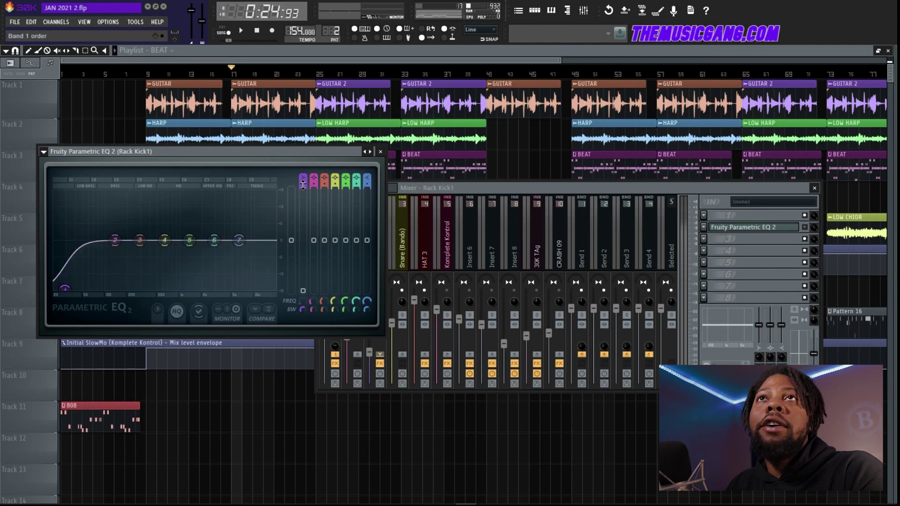
drag(303, 185, 303, 174)
drag(66, 287, 71, 287)
drag(239, 240, 202, 290)
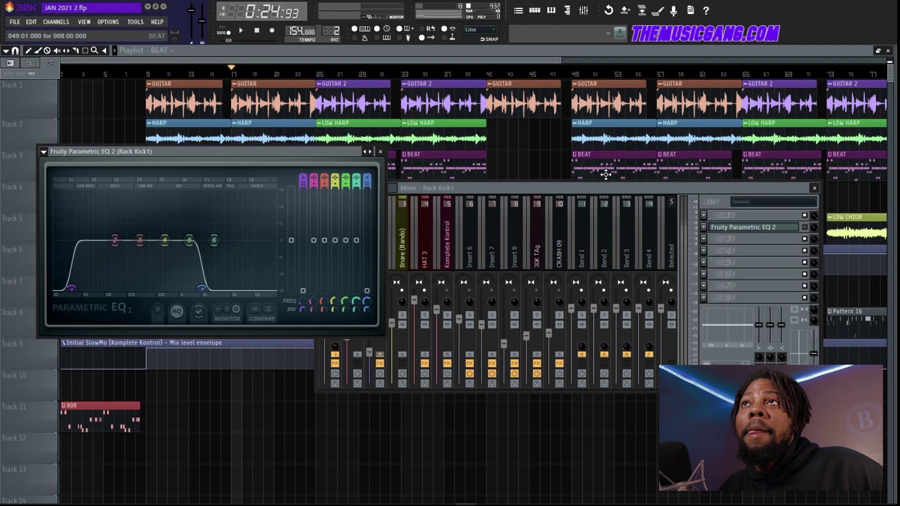
Load Fruity Fast Dist in the fourth effect slot of the spinz 808 track and try another of its presets.
click(352, 243)
click(703, 274)
click(708, 275)
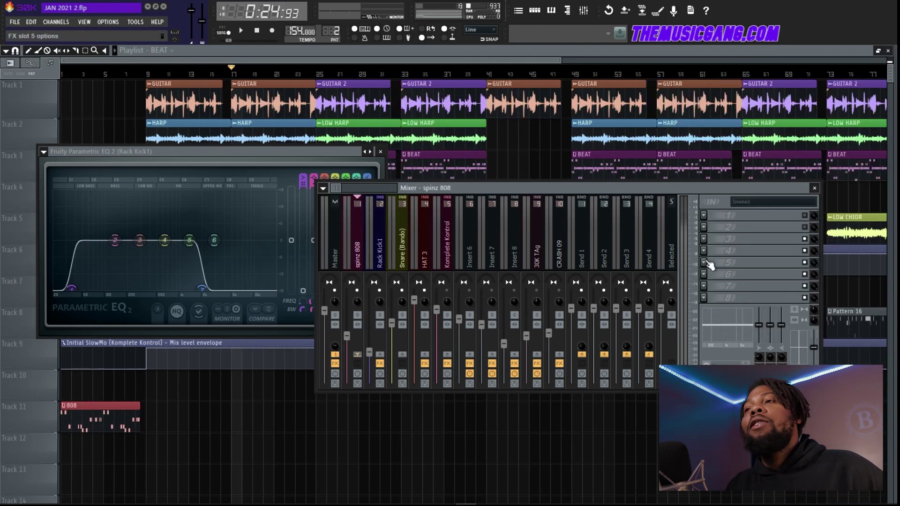
click(705, 263)
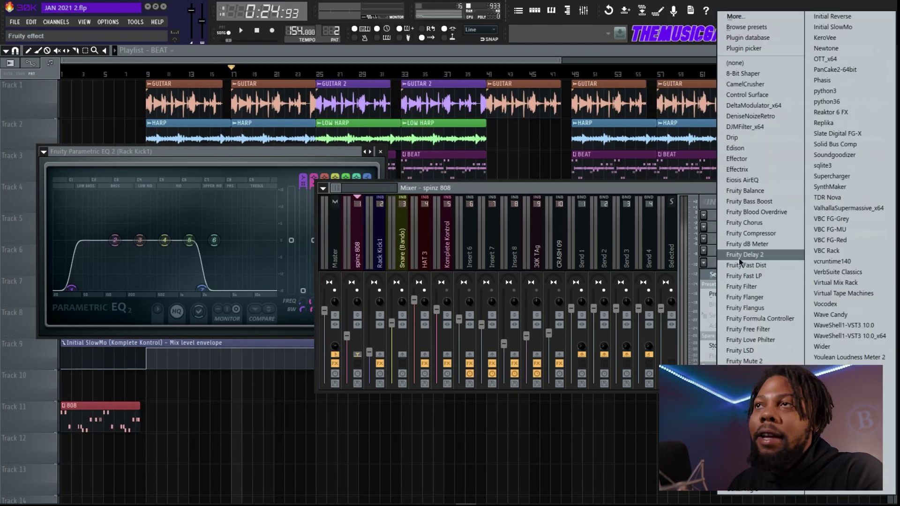
click(755, 268)
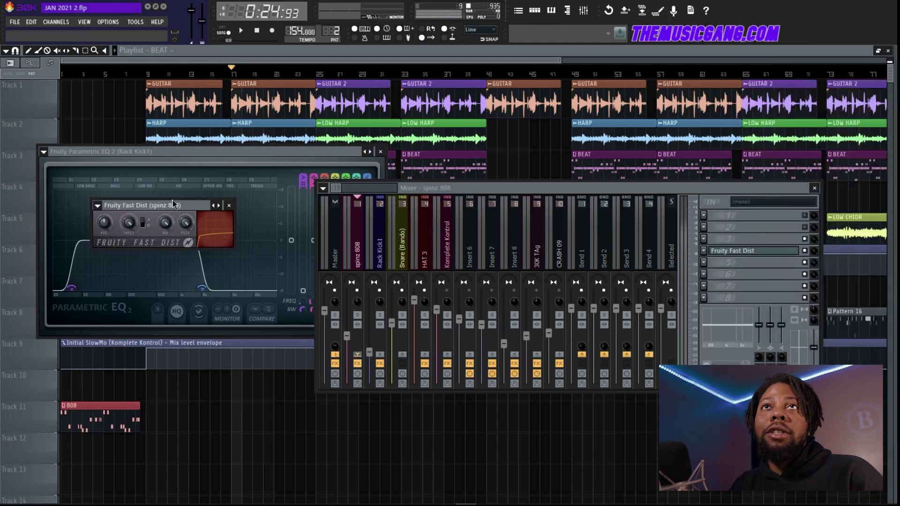
click(216, 206)
click(263, 249)
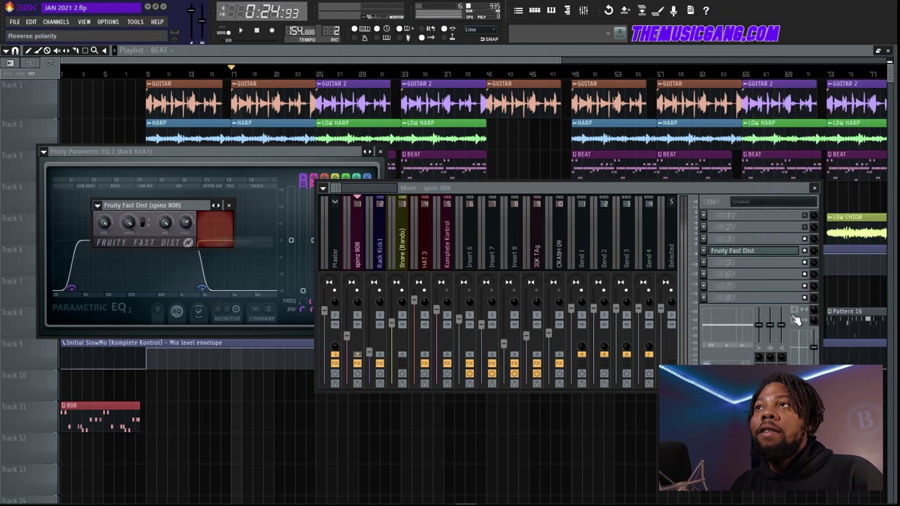
Remove Fruity Fast Dist from the spinz 808 track's fourth effect slot.
click(767, 258)
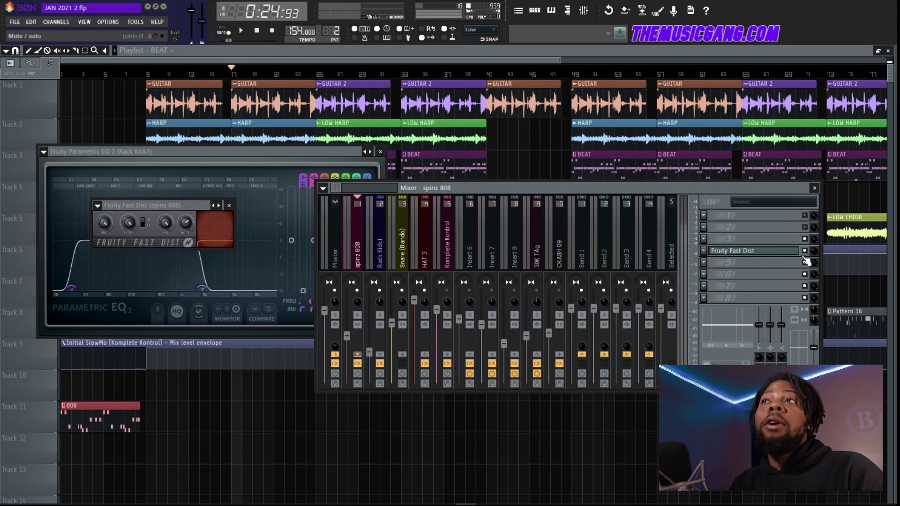
click(704, 251)
mouse_move(731, 260)
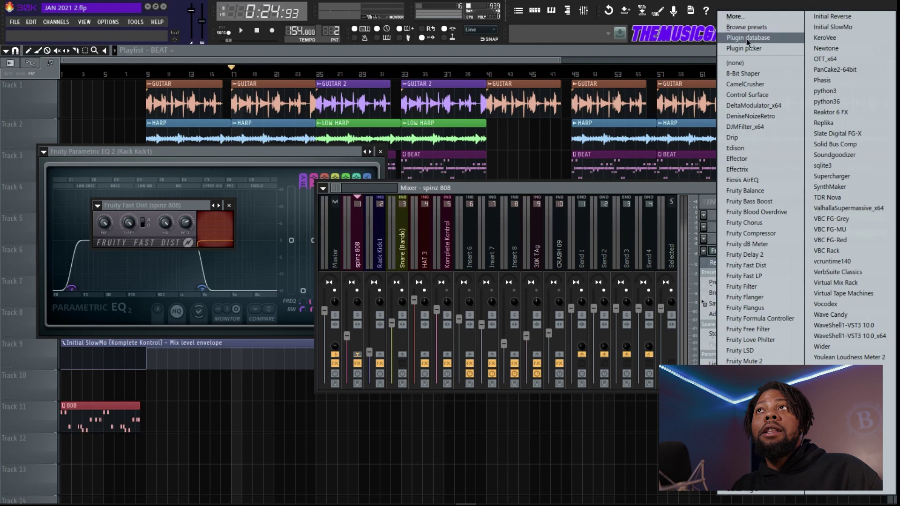
click(753, 66)
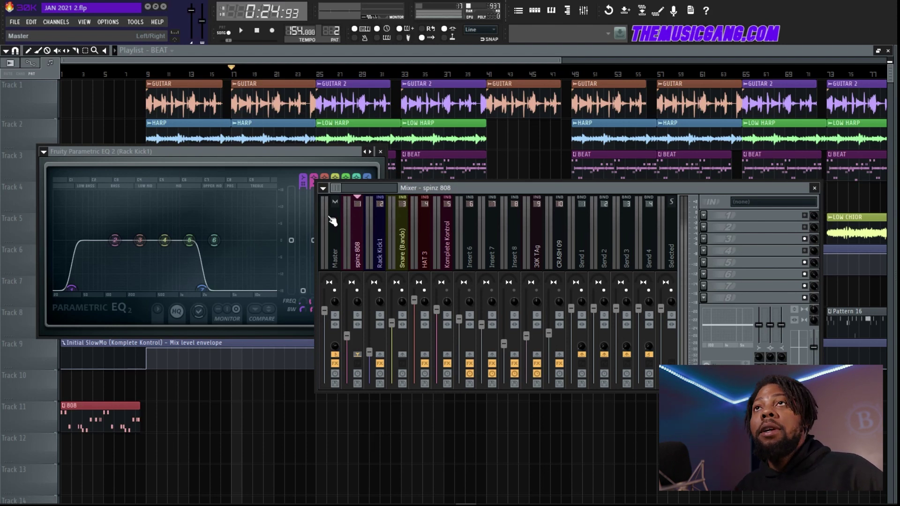
Check the 808 layers of the BEAT pattern in the channel rack, inspecting the RUMBLE 808 2 and 8X8 channels.
key(F6)
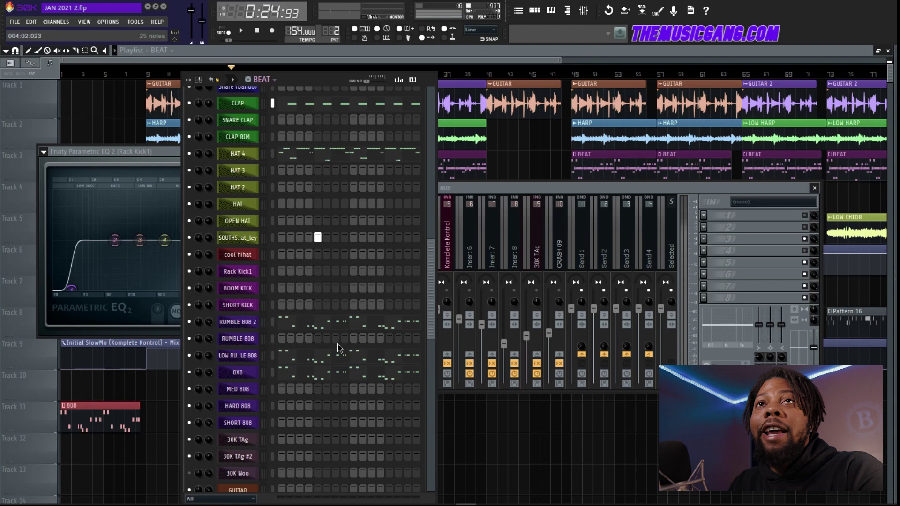
click(237, 322)
click(237, 322)
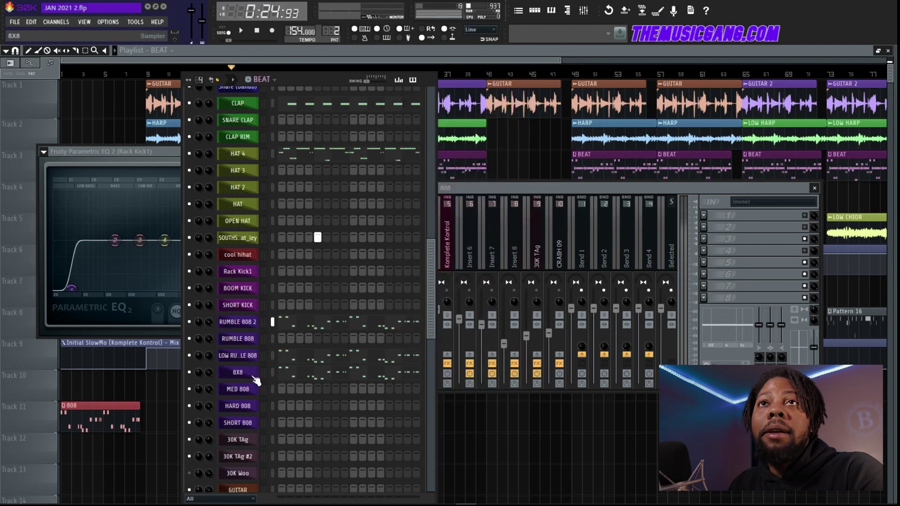
click(248, 374)
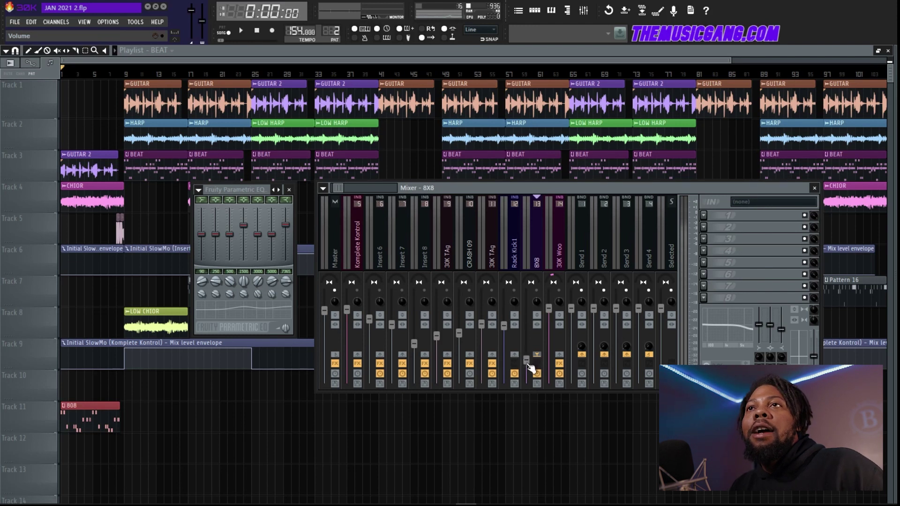
Pull the 8X8 mixer track's fader all the way down, then bring it back up to a low level.
drag(528, 362, 527, 382)
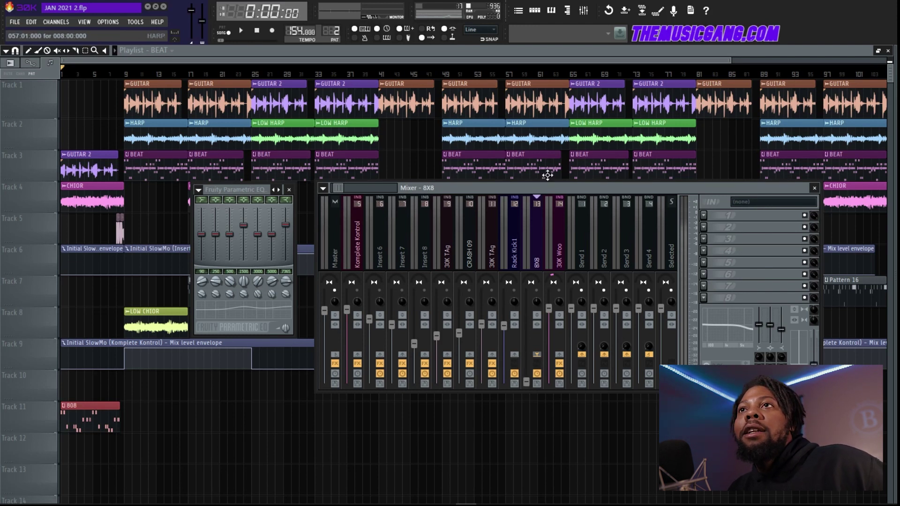
click(711, 252)
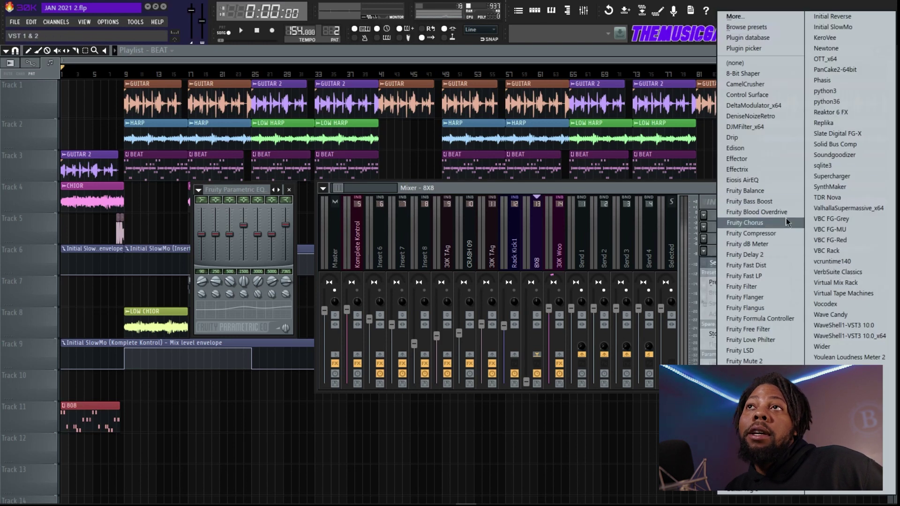
drag(527, 382, 526, 365)
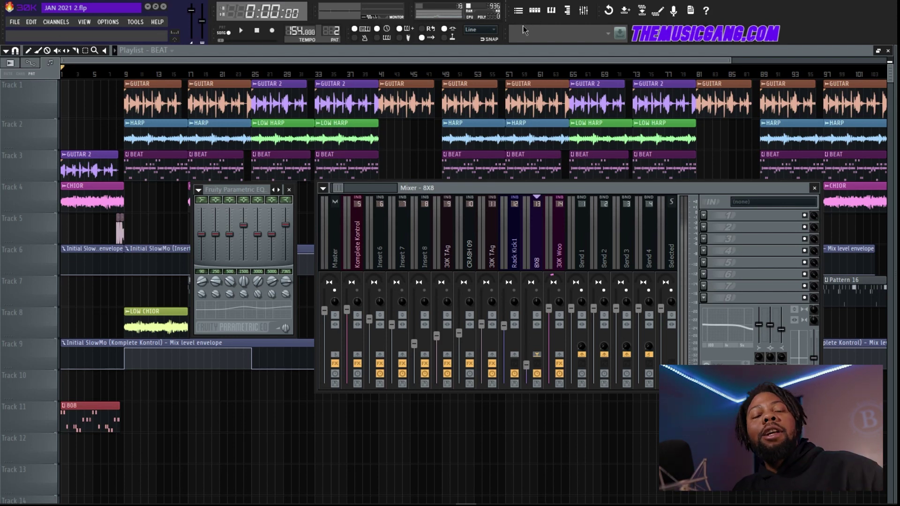
Raise the band 1 low-cut frequency slightly in the Snare (Bando) track's Fruity Parametric EQ 2.
click(551, 11)
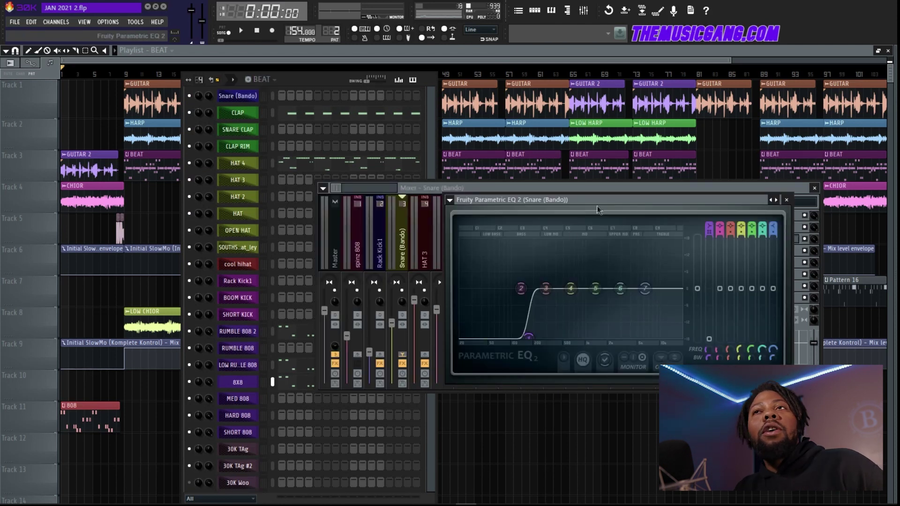
drag(519, 337, 529, 339)
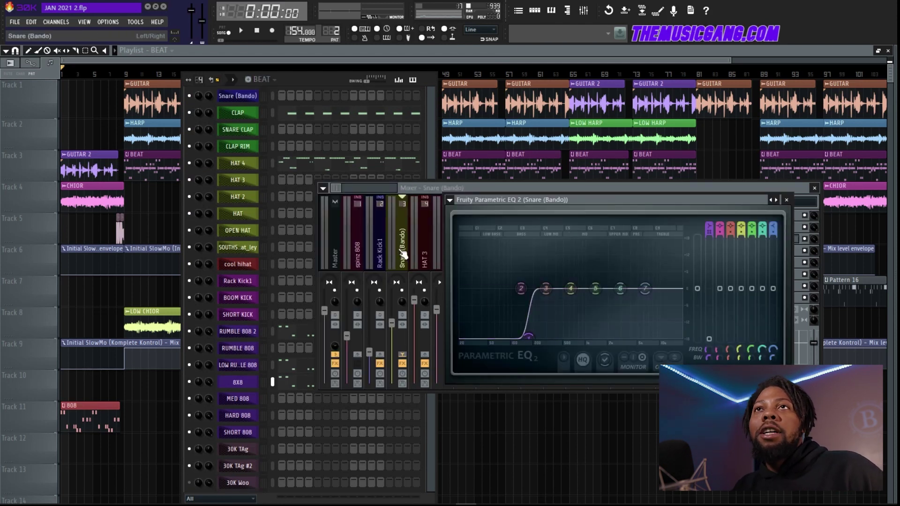
mouse_move(529, 337)
mouse_down()
mouse_move(477, 336)
mouse_move(536, 336)
mouse_up()
Review the HAT 3 track's effects and open the Fruity Parametric EQ on the Master track.
click(753, 229)
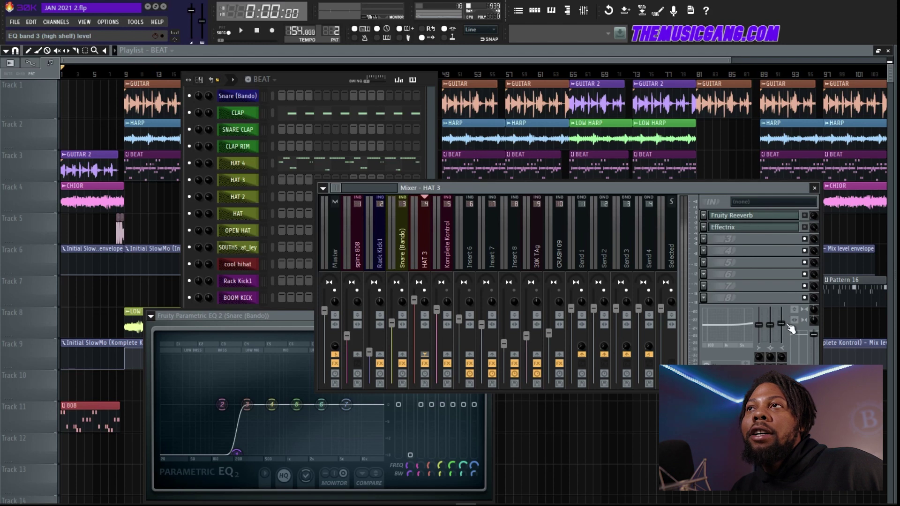
click(342, 251)
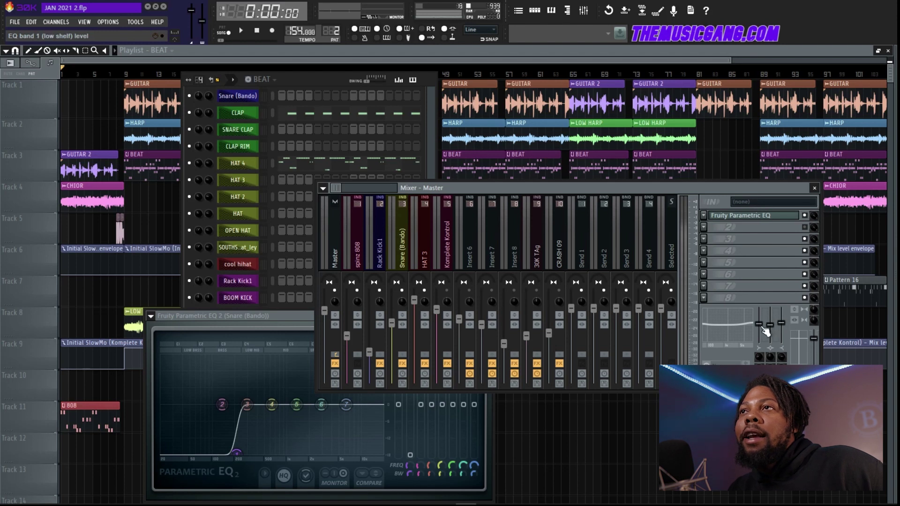
click(752, 216)
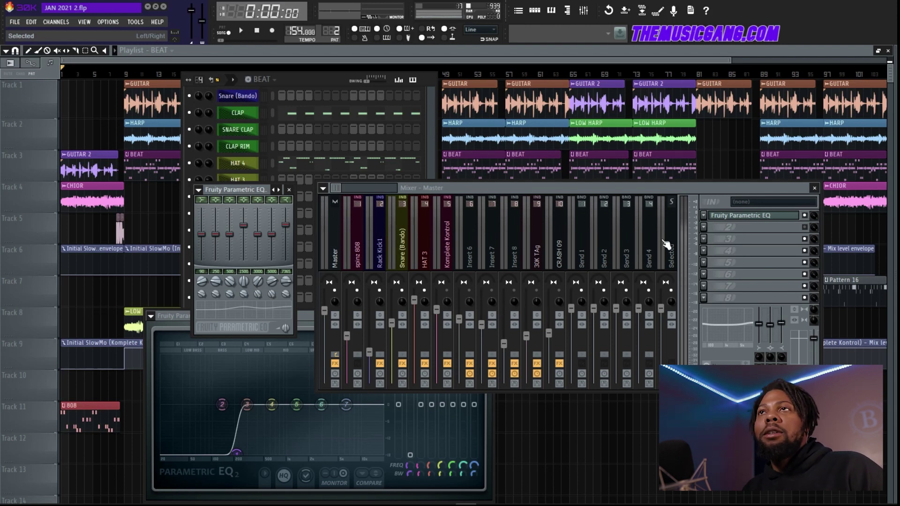
Browse the effect plugins available for the Master track's empty slots without loading any.
click(703, 263)
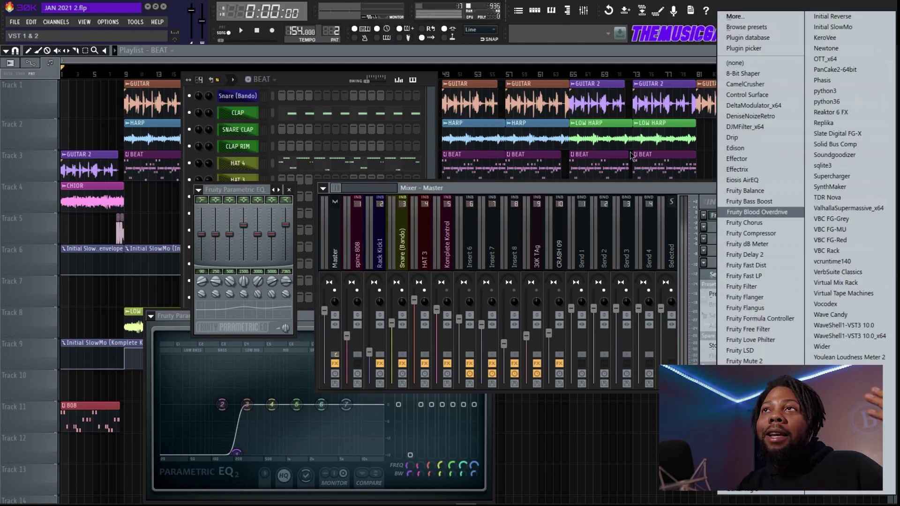
click(686, 194)
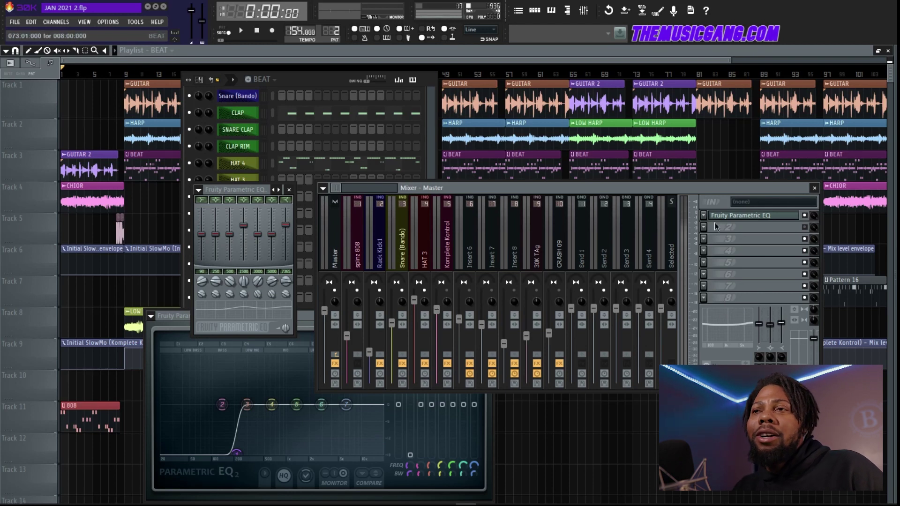
key(alt+F8)
key(alt+F8)
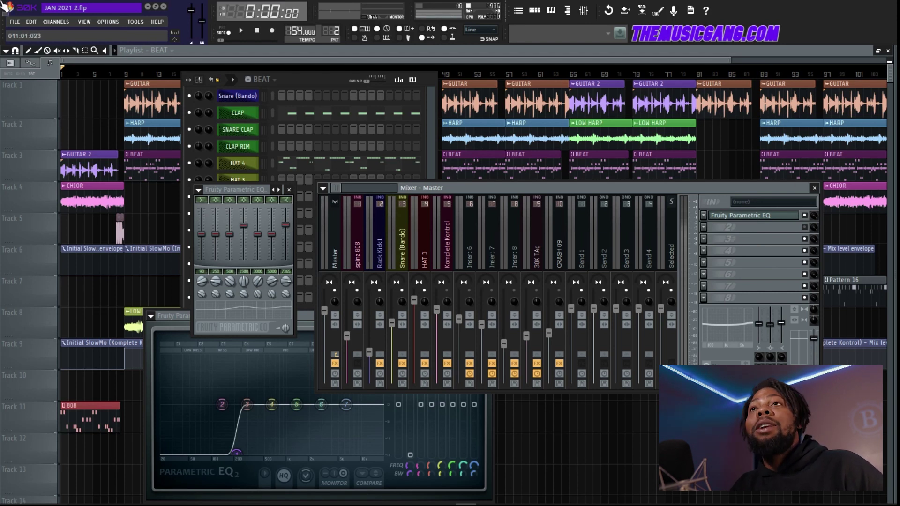
click(730, 282)
key(Escape)
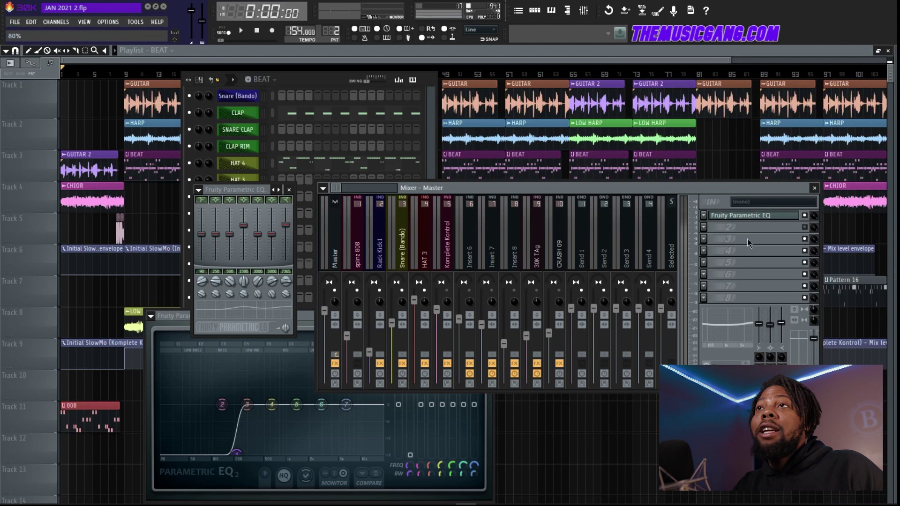
click(711, 261)
click(688, 187)
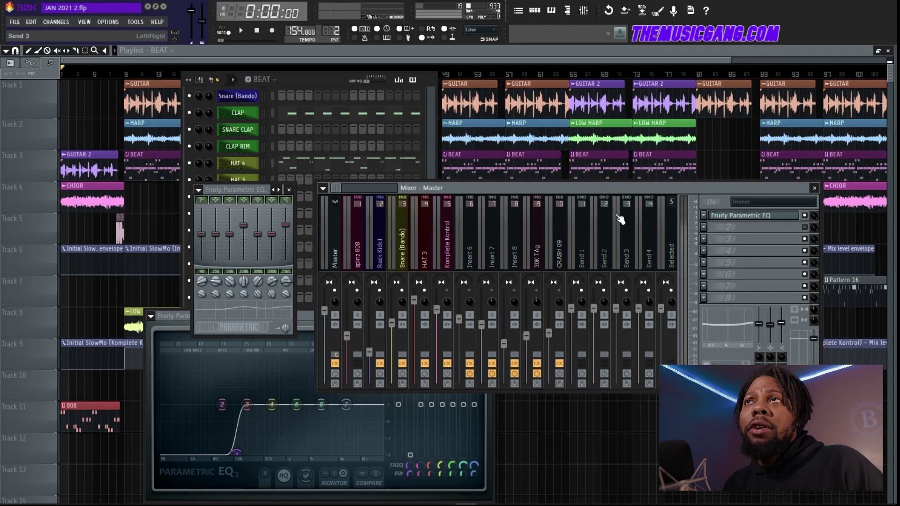
click(705, 252)
click(695, 193)
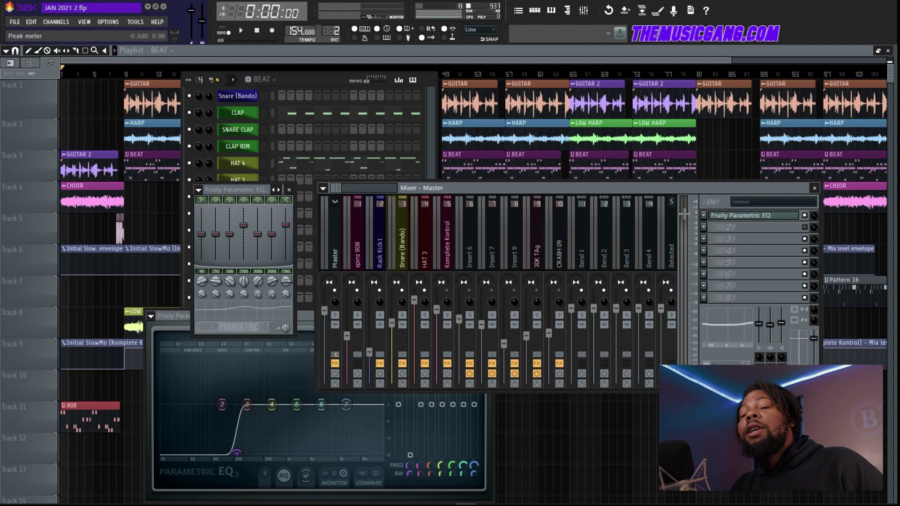